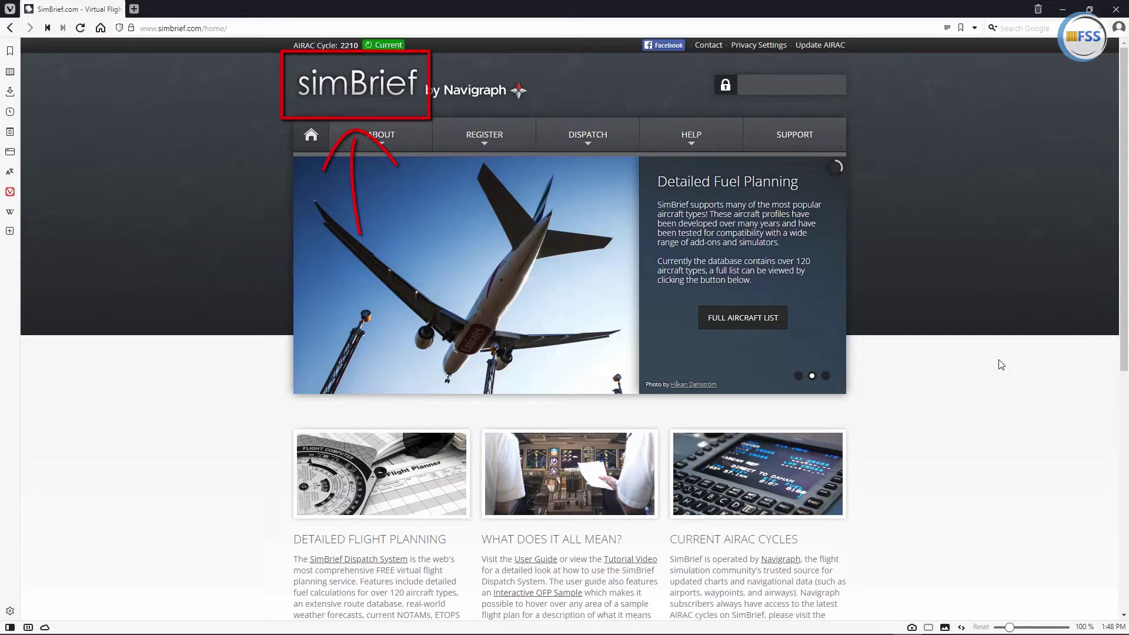
Open the SimBrief Dispatch System and start creating a new flight
mouse_move(587, 135)
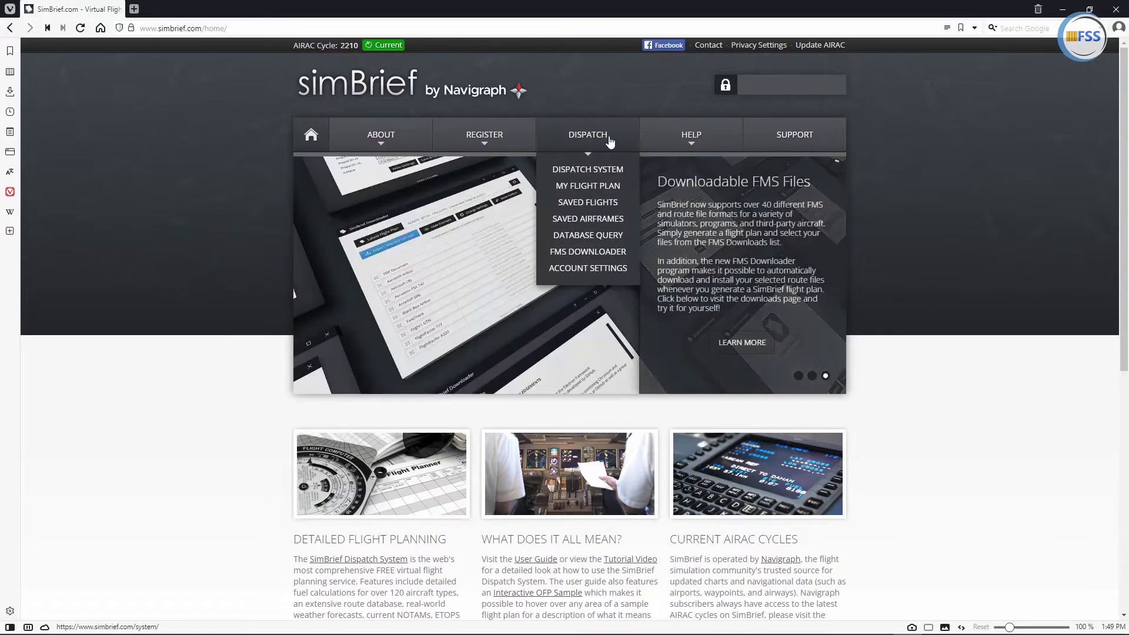
click(588, 171)
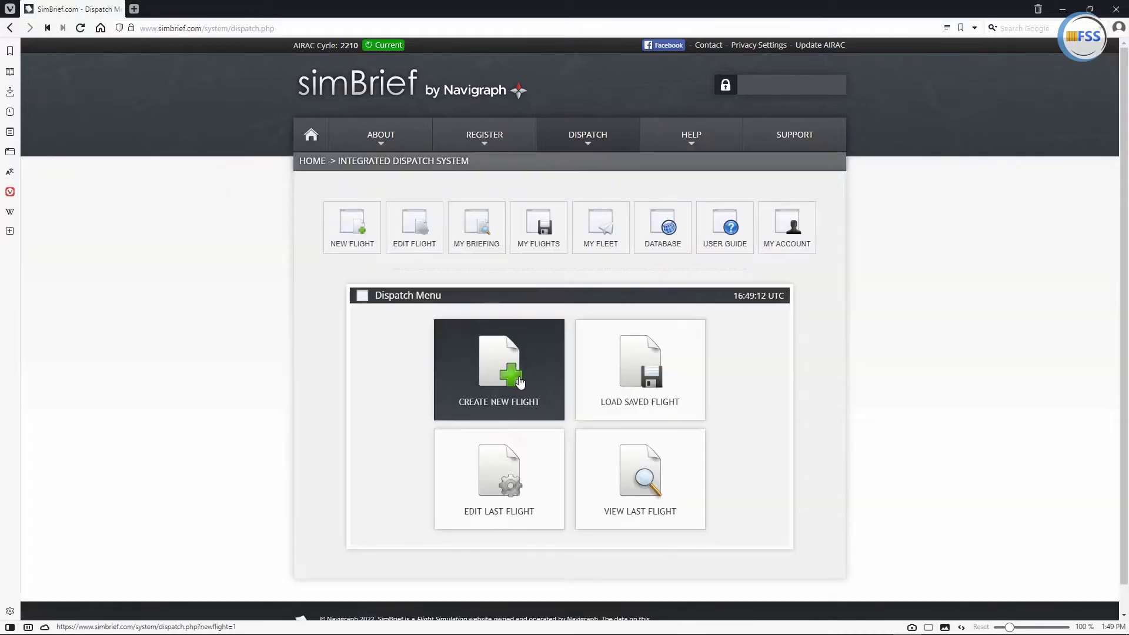
click(520, 382)
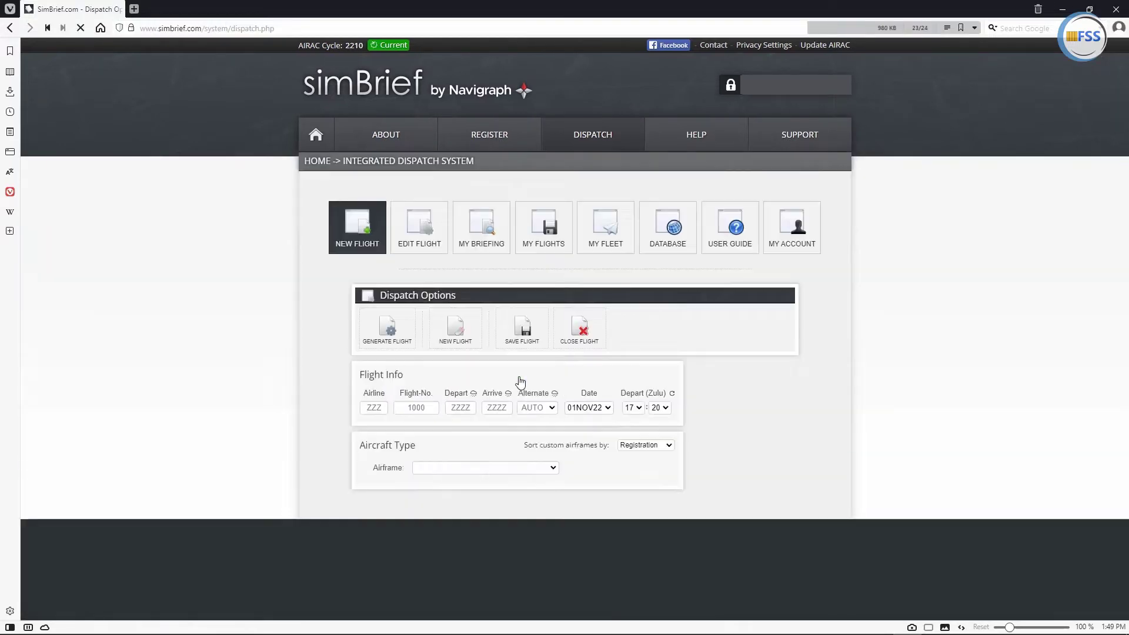
scroll(519, 377, down, 4)
Enter airline FSS, flight number 888, departure CYQM and arrival CYUL, then browse the airframes
click(369, 173)
text(FSS)
click(414, 172)
text(888)
click(456, 173)
text(CYQM)
click(491, 172)
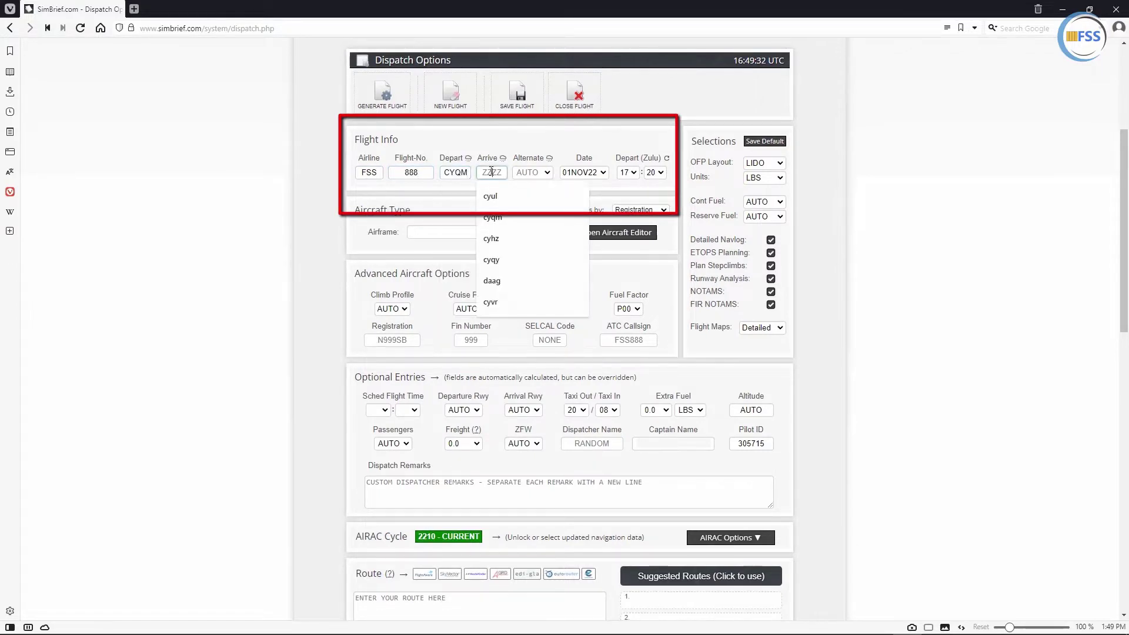
text(CYUL)
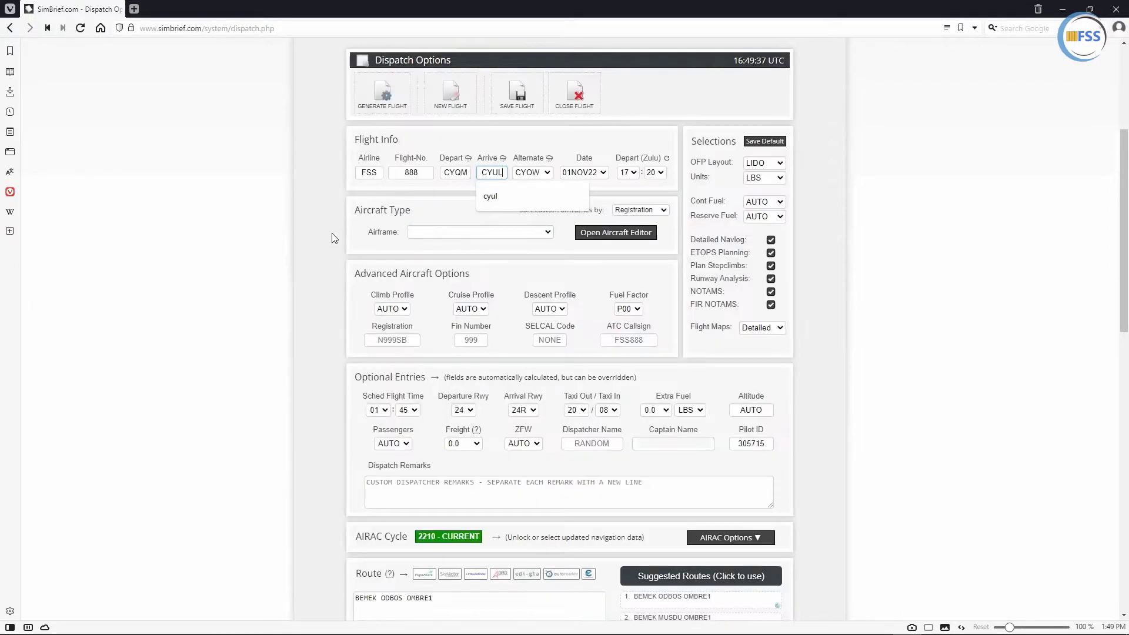
click(548, 233)
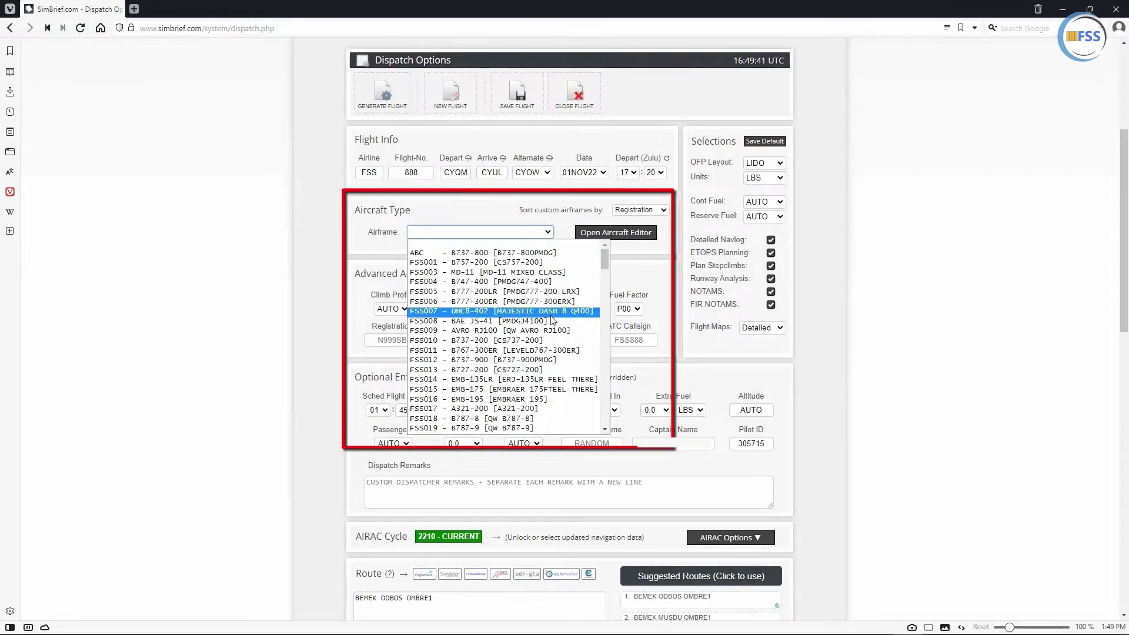
scroll(547, 384, down, 4)
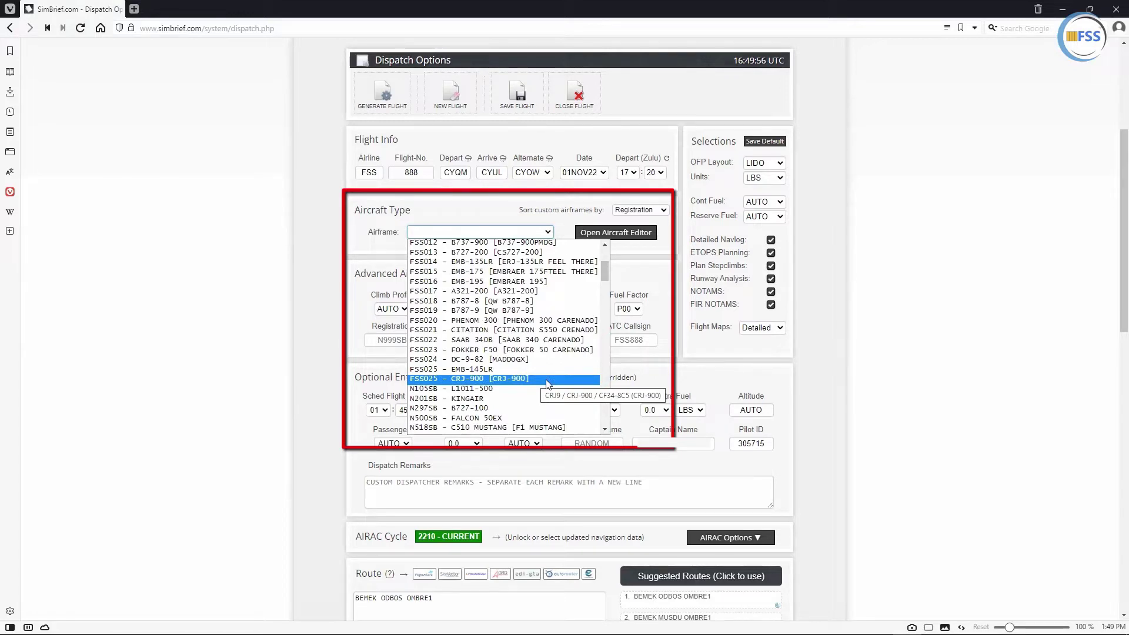
Select the FSS025 CRJ-900 airframe and generate the flight plan, confirming the prompt
click(545, 379)
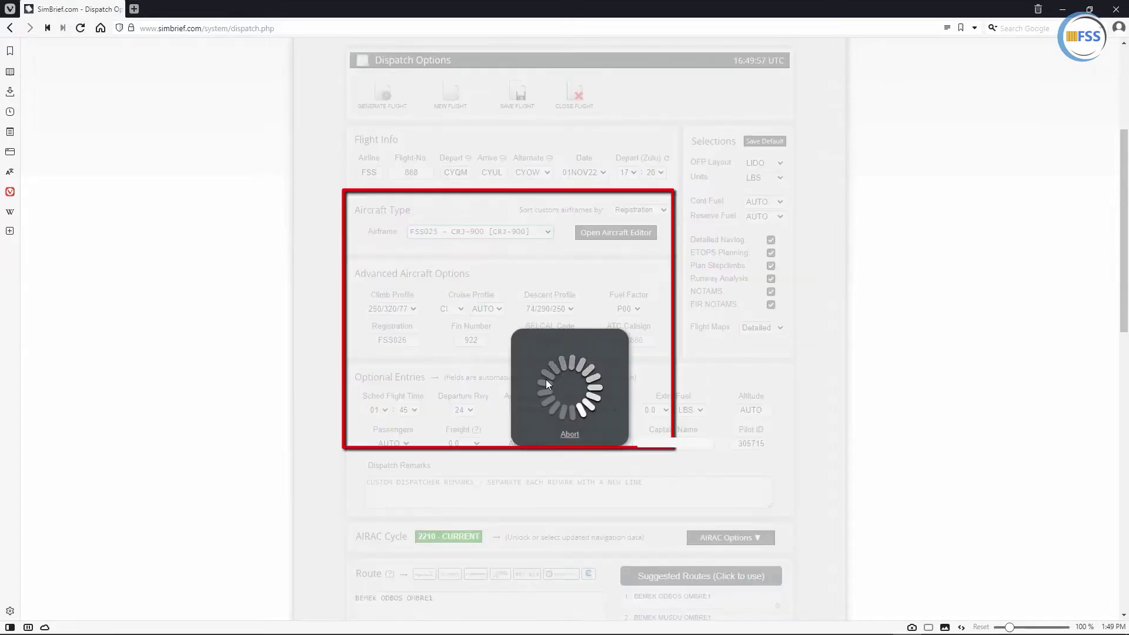
scroll(395, 227, up, 2)
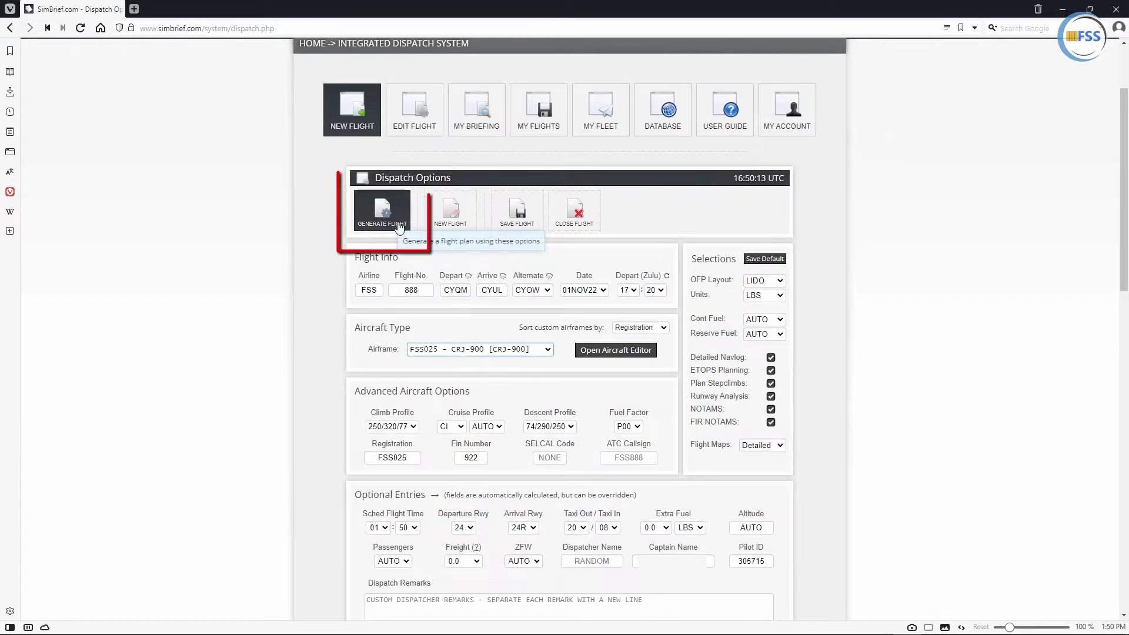
click(396, 224)
click(556, 365)
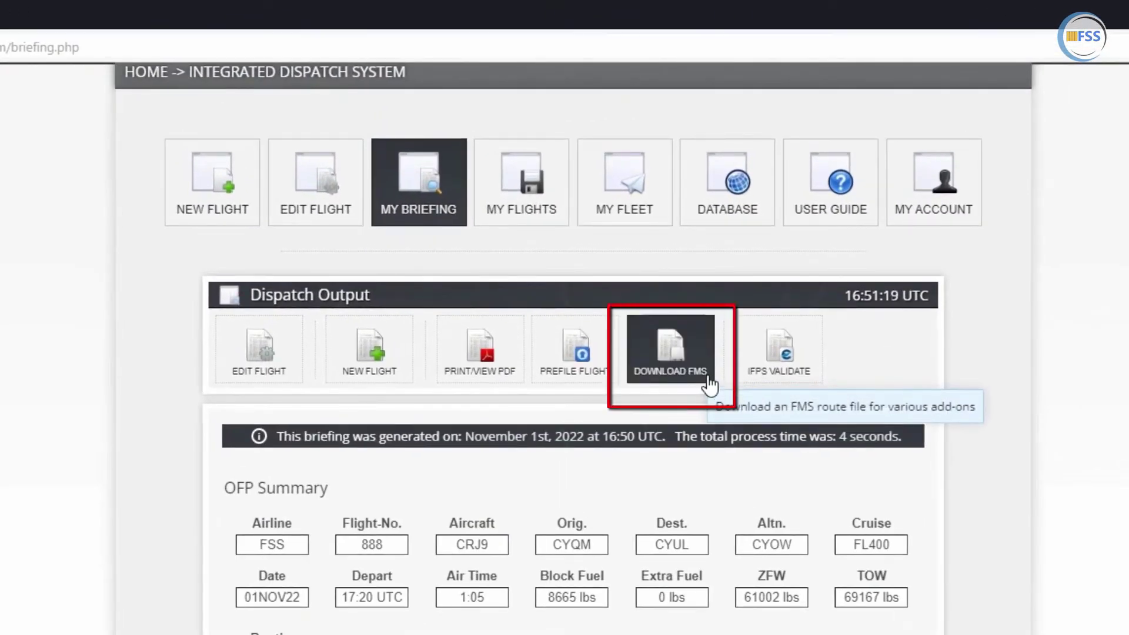
Jump to the FMS flight plan downloads list, where the Aerosoft CRJ file CYQMCYUL.flp is offered
click(709, 386)
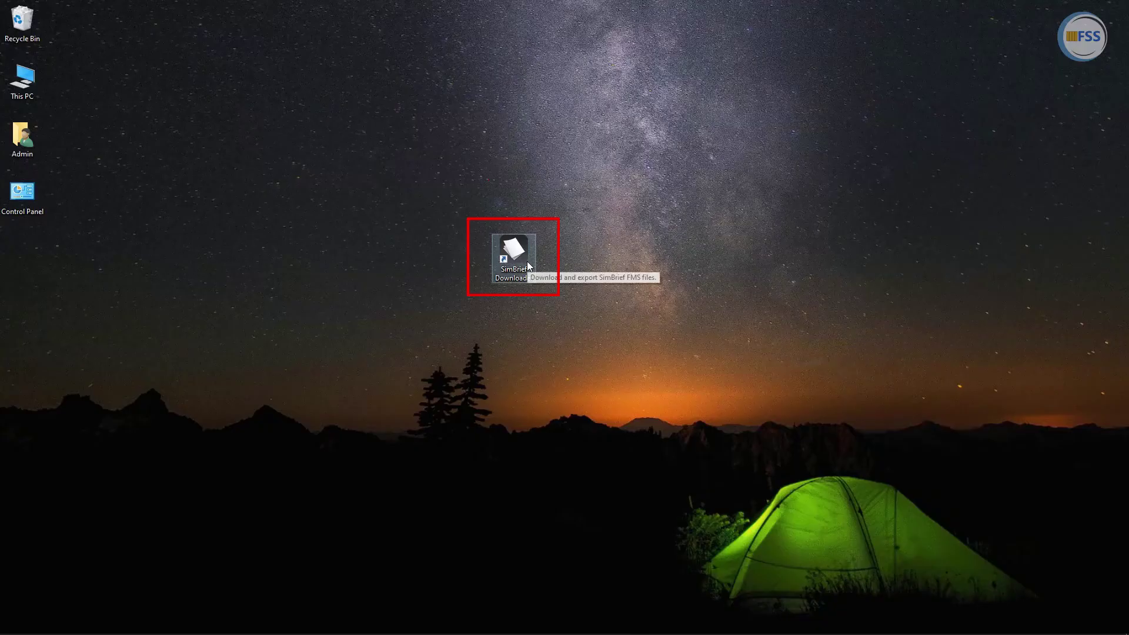
Launch SimBrief Downloader from its desktop shortcut
double_click(526, 261)
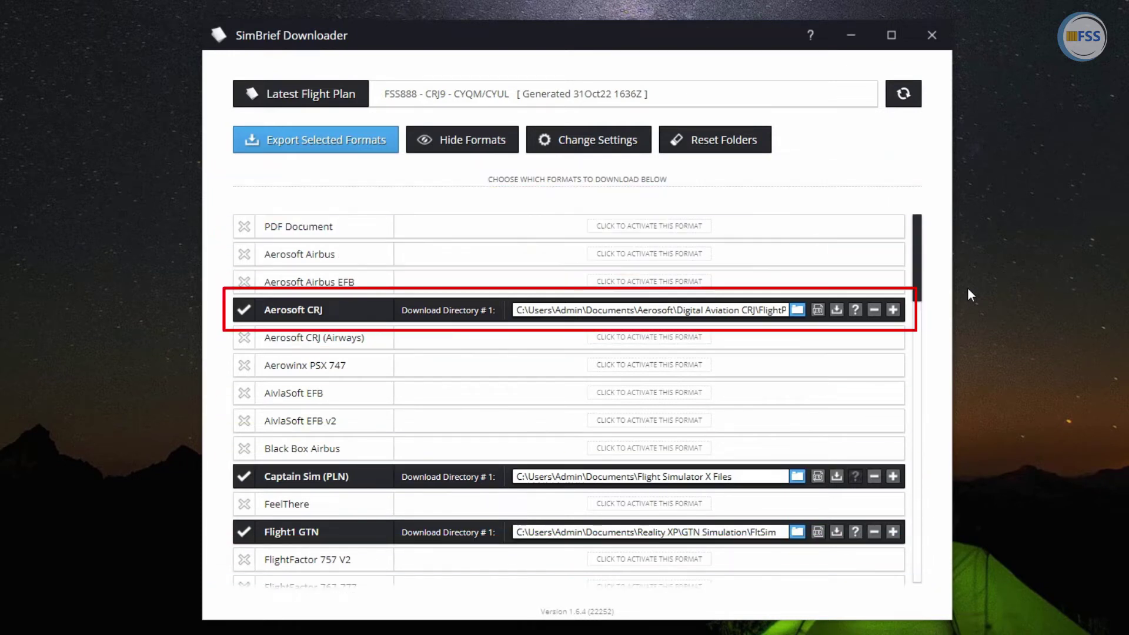
Keep the Aerosoft CRJ format active and export only CYQMCYUL.flp to the CRJ FlightPlans folder
click(244, 310)
click(244, 312)
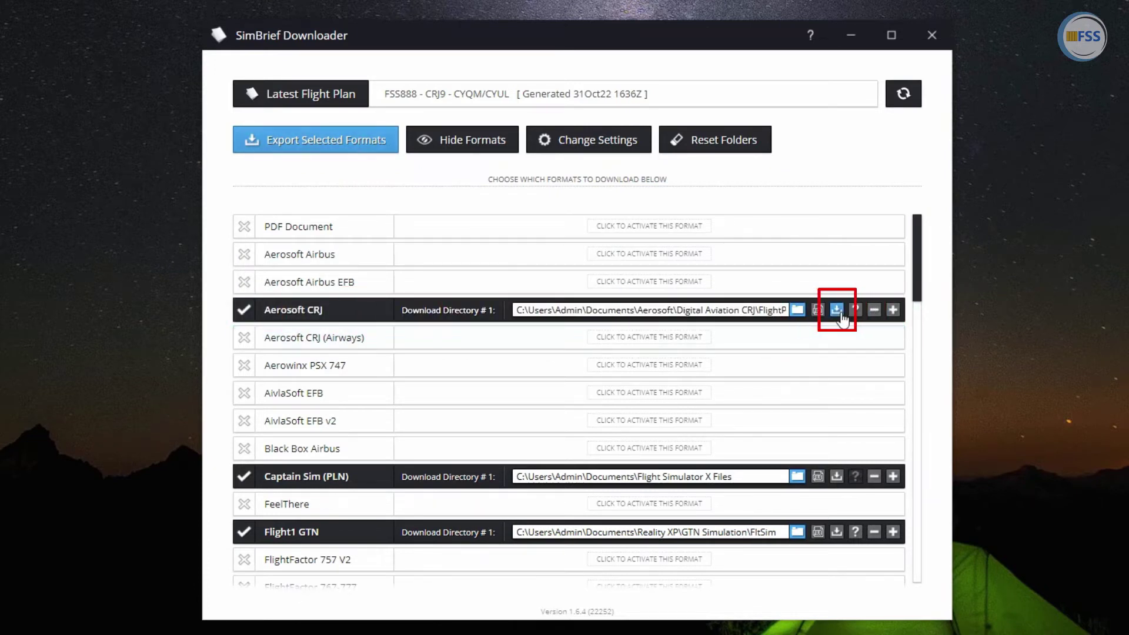
click(839, 312)
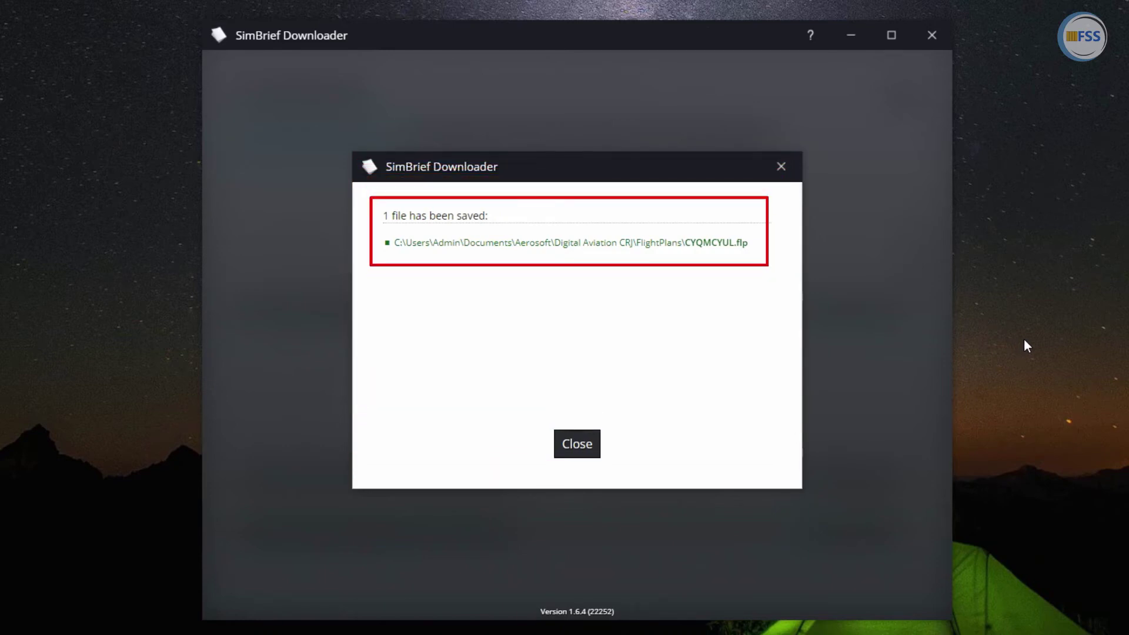
Dismiss the saved-file confirmation and bring up the CRJ FMS flight plan page
click(581, 446)
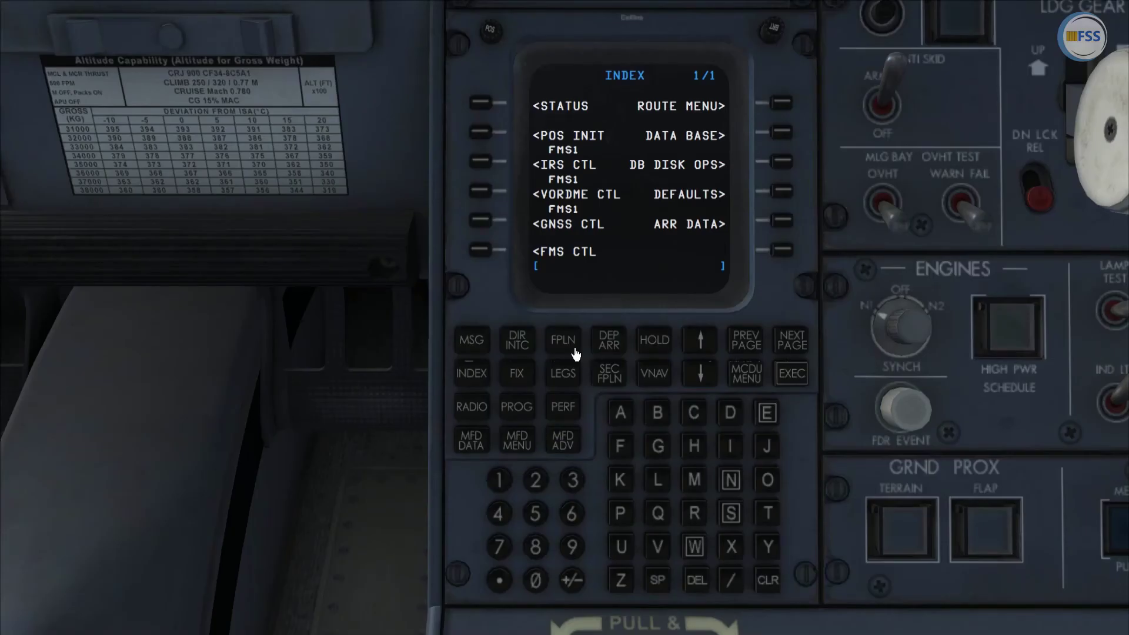
click(563, 340)
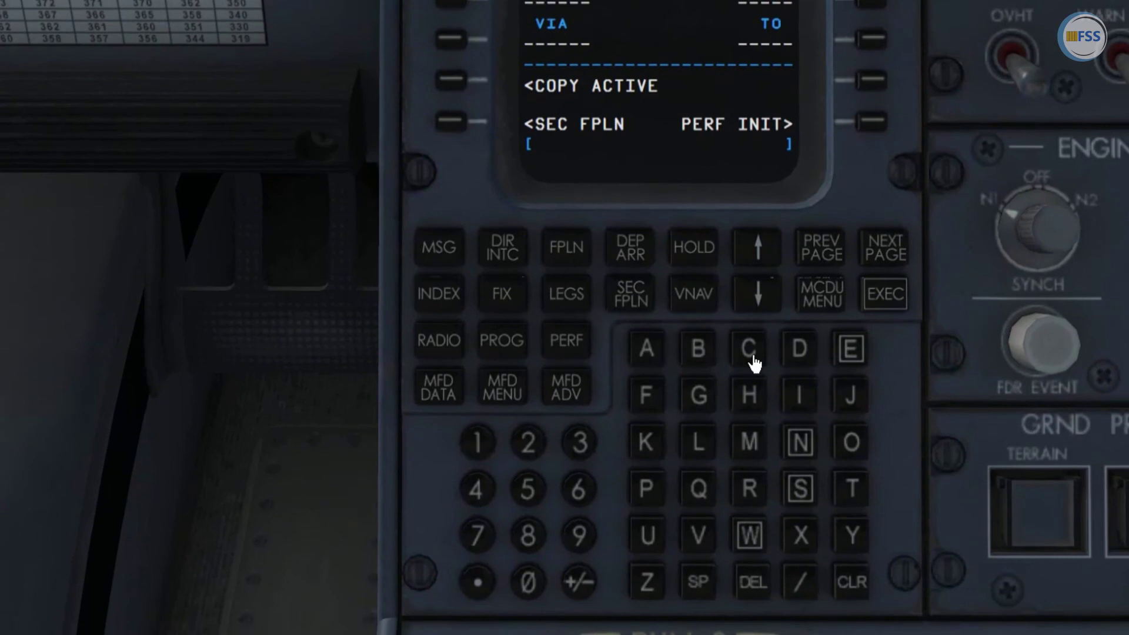
Key CYQMCYUL into the MCDU scratchpad and load it via line select 2L
click(747, 364)
click(852, 540)
click(712, 489)
click(746, 448)
click(755, 360)
click(855, 534)
click(699, 446)
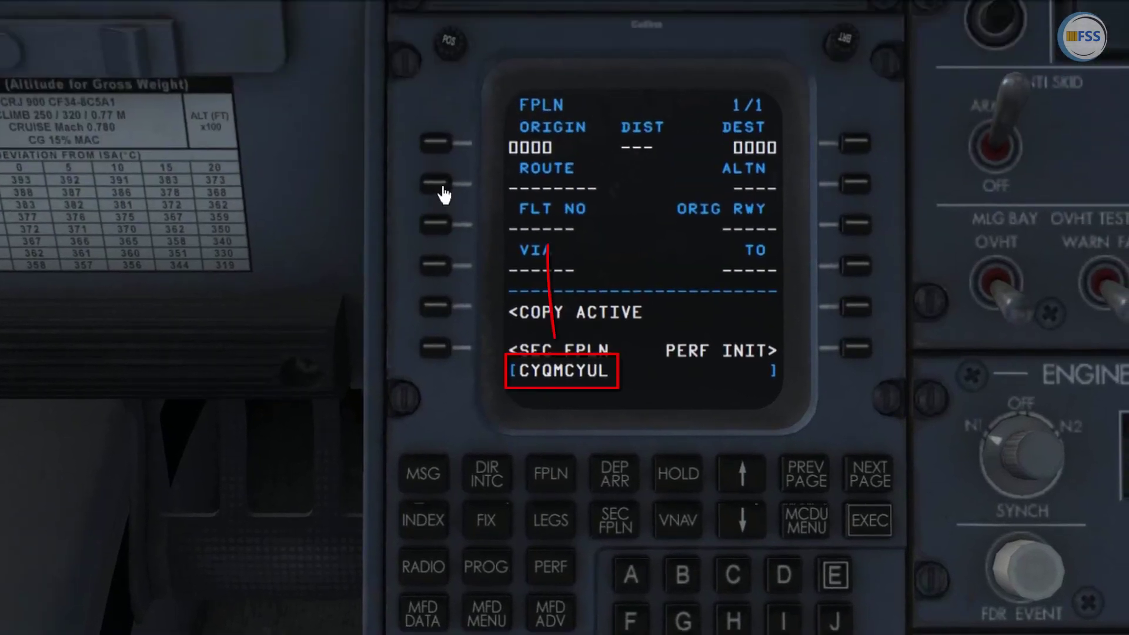
click(442, 187)
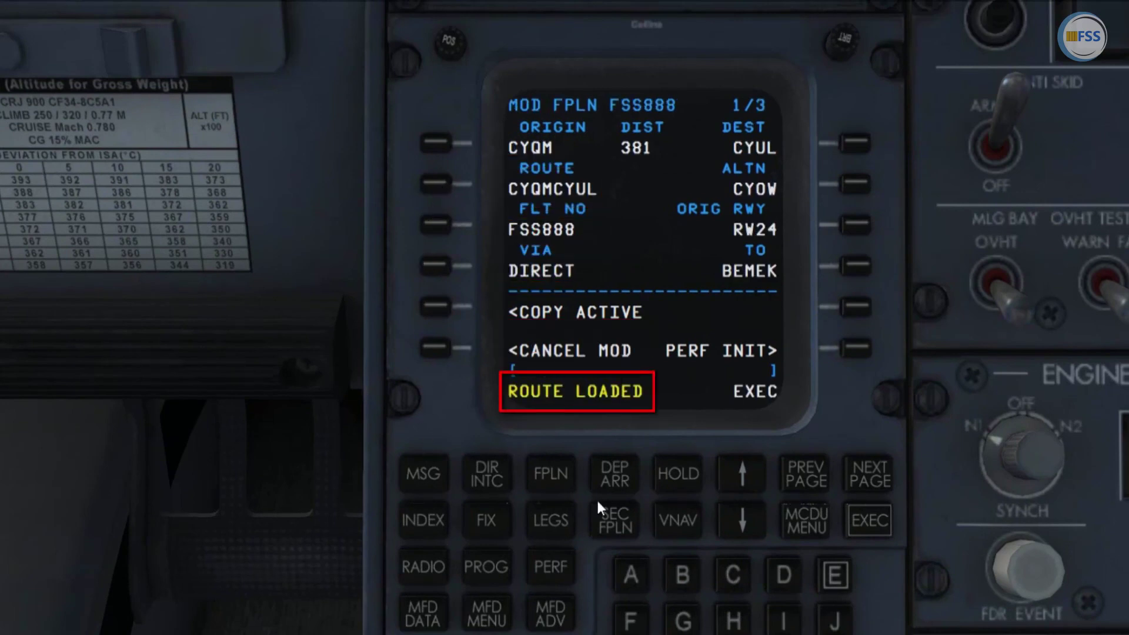
Page through the CYQM–CYUL flight plan to page three and back to page one
click(869, 474)
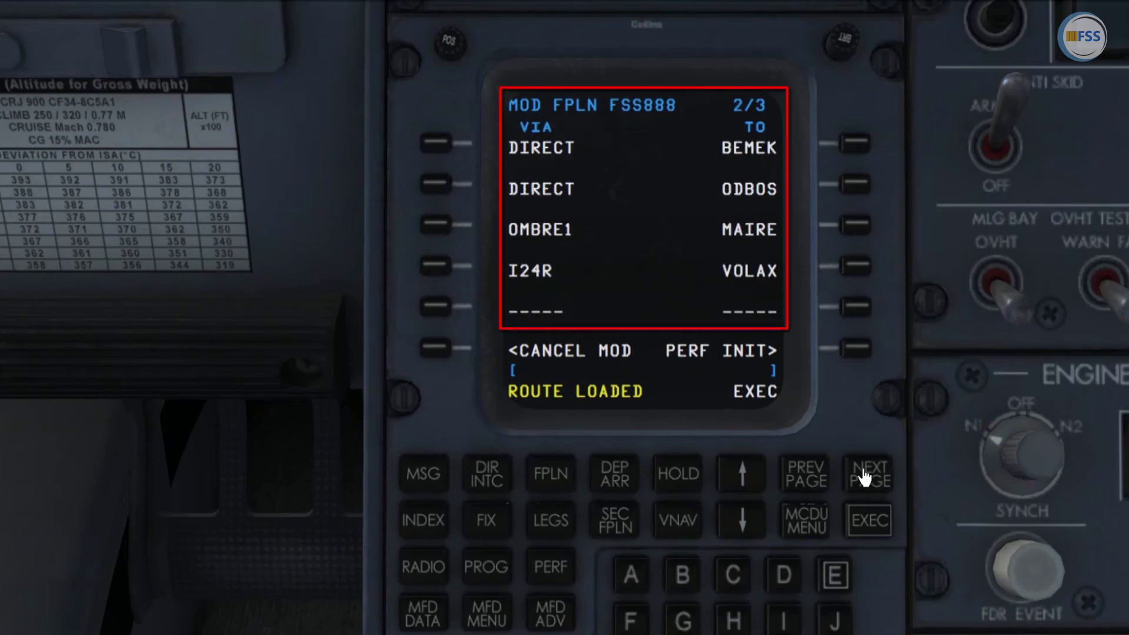
click(869, 473)
click(814, 485)
click(813, 485)
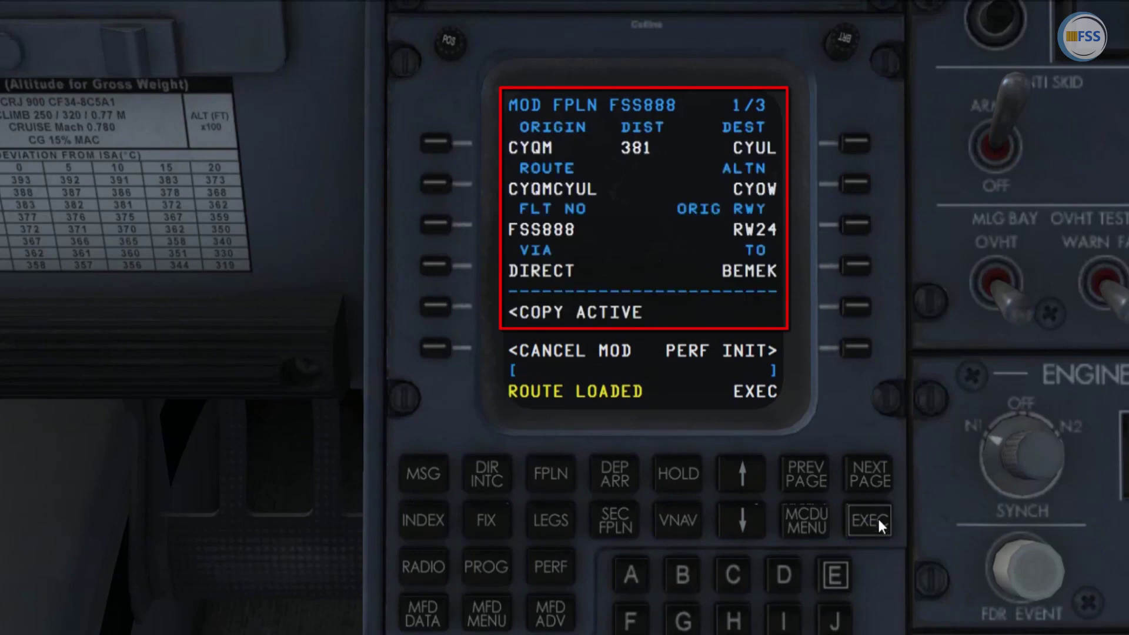